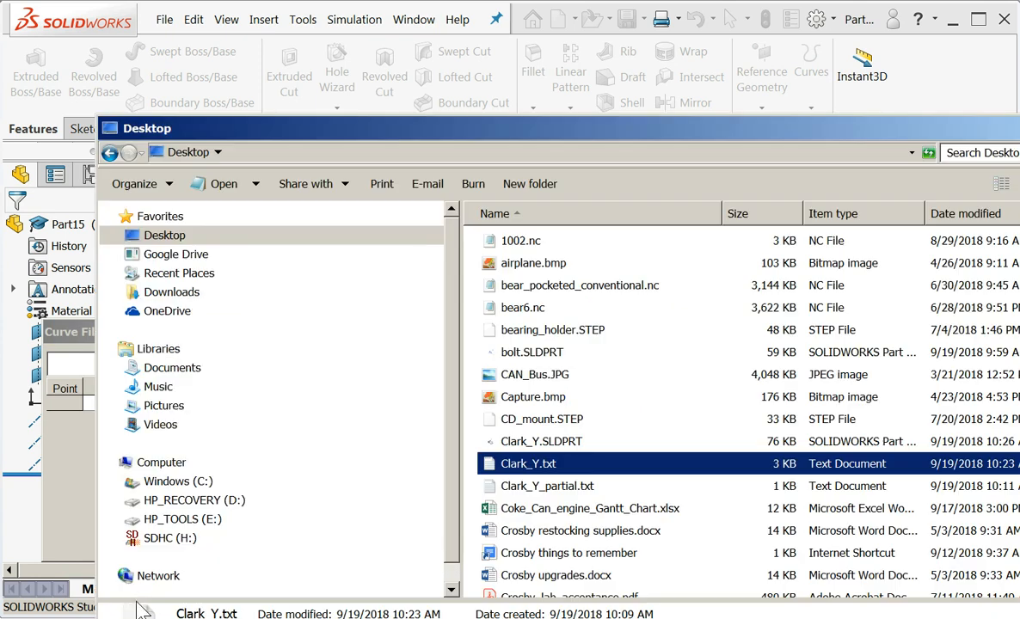
# Step: Review the airfoil coordinate list in the desktop file Clark_Y.txt and return to the Curve File dialog
pyautogui.doubleClick(594, 466)
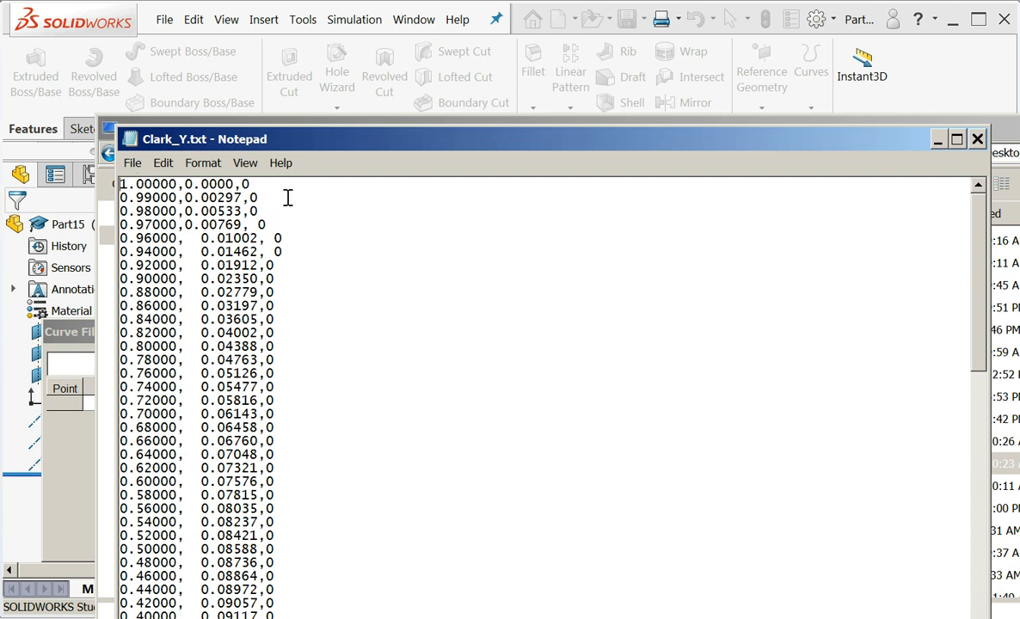
pyautogui.click(977, 140)
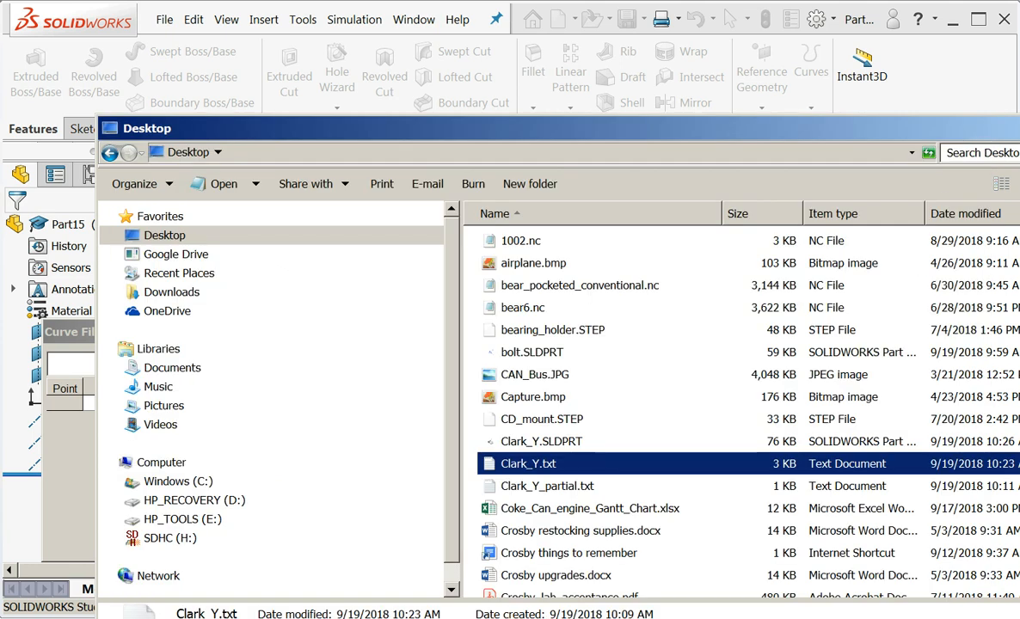
pyautogui.click(1017, 128)
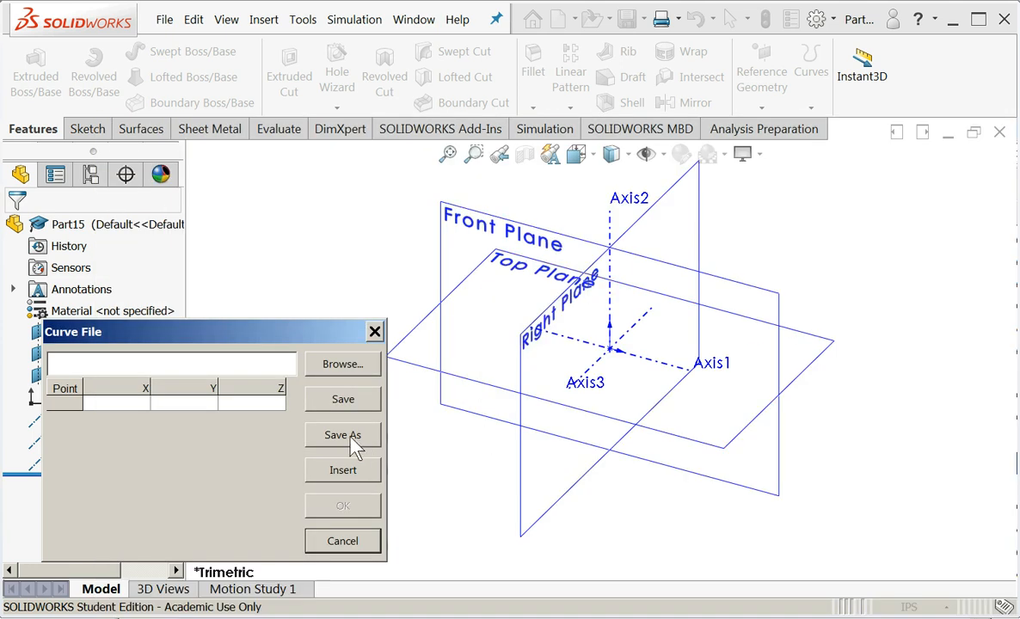
# Step: Create a curve through XYZ points from the text file Clark_Y.txt on the desktop
pyautogui.click(350, 372)
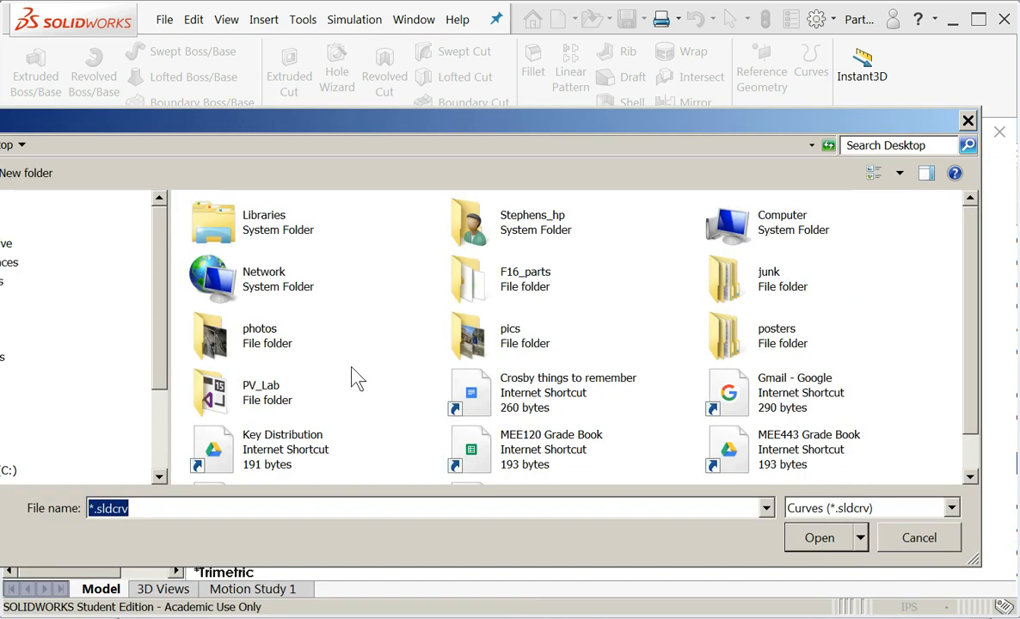
pyautogui.click(906, 507)
pyautogui.click(904, 545)
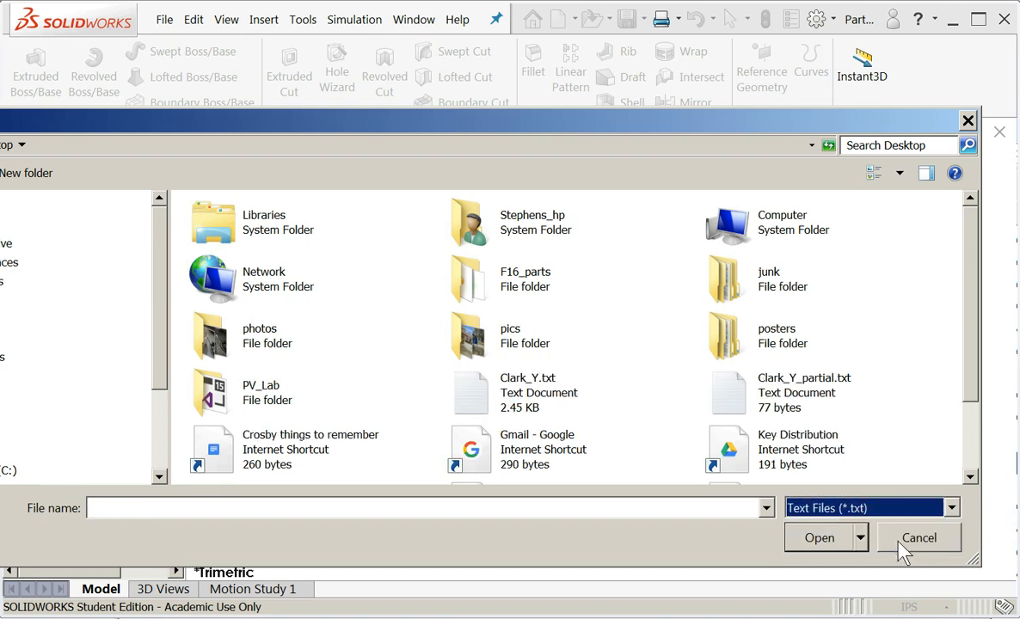
pyautogui.click(460, 382)
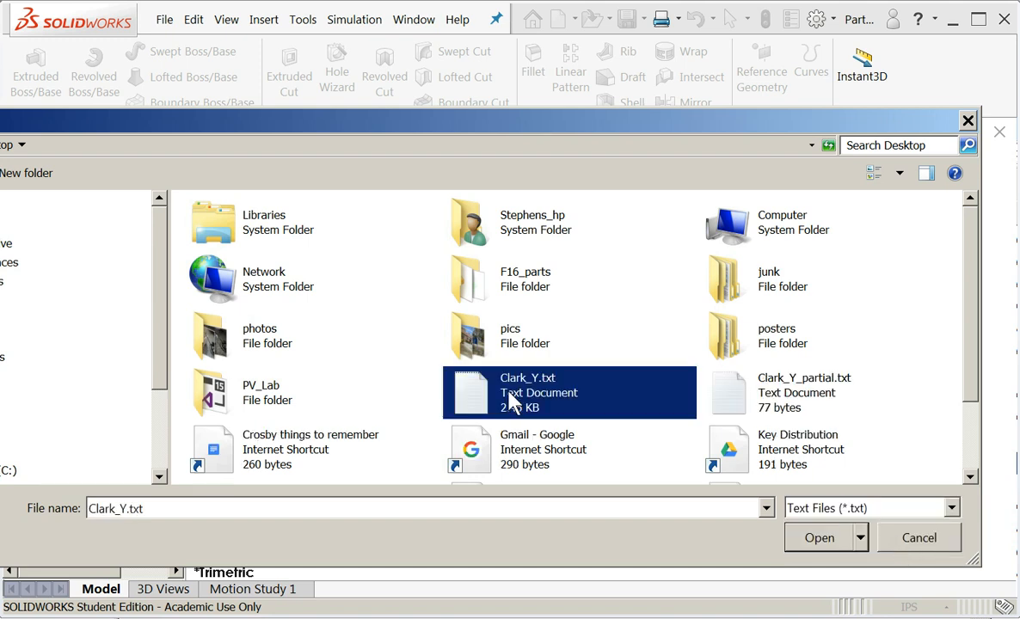
pyautogui.click(816, 540)
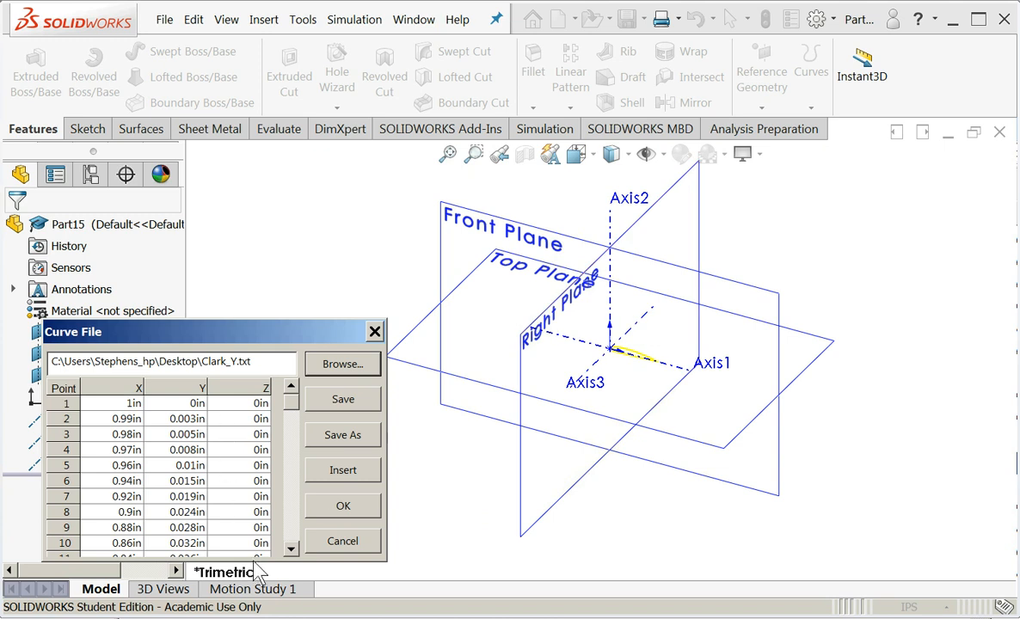
pyautogui.click(343, 507)
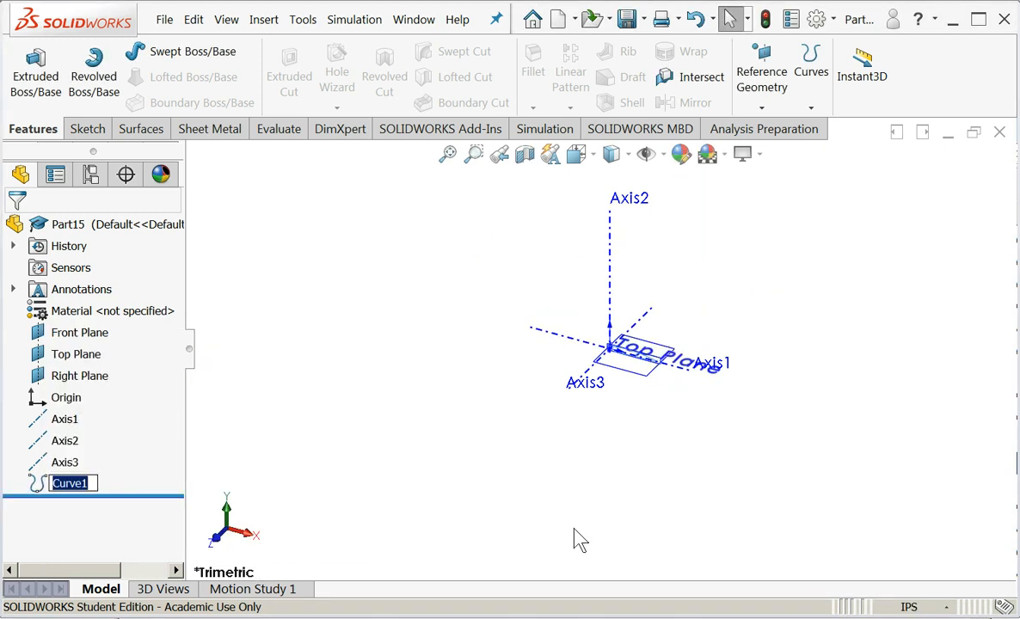
pyautogui.click(145, 482)
pyautogui.click(426, 493)
# Step: Examine the imported airfoil curve closely at its trailing edge and overall shape
pyautogui.scroll(-8, 625, 376)
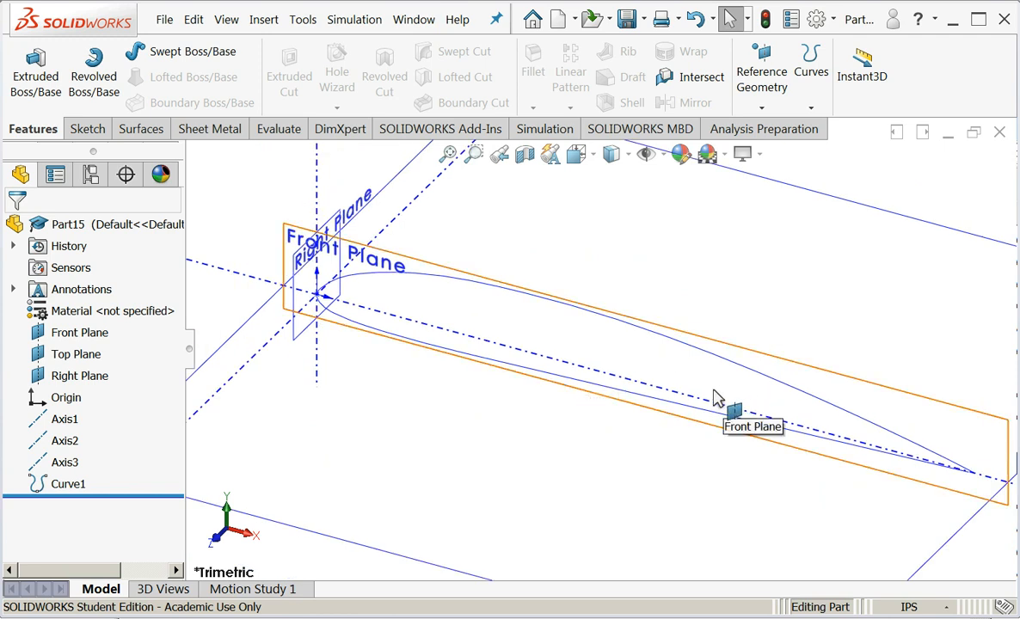
pyautogui.scroll(-5, 963, 482)
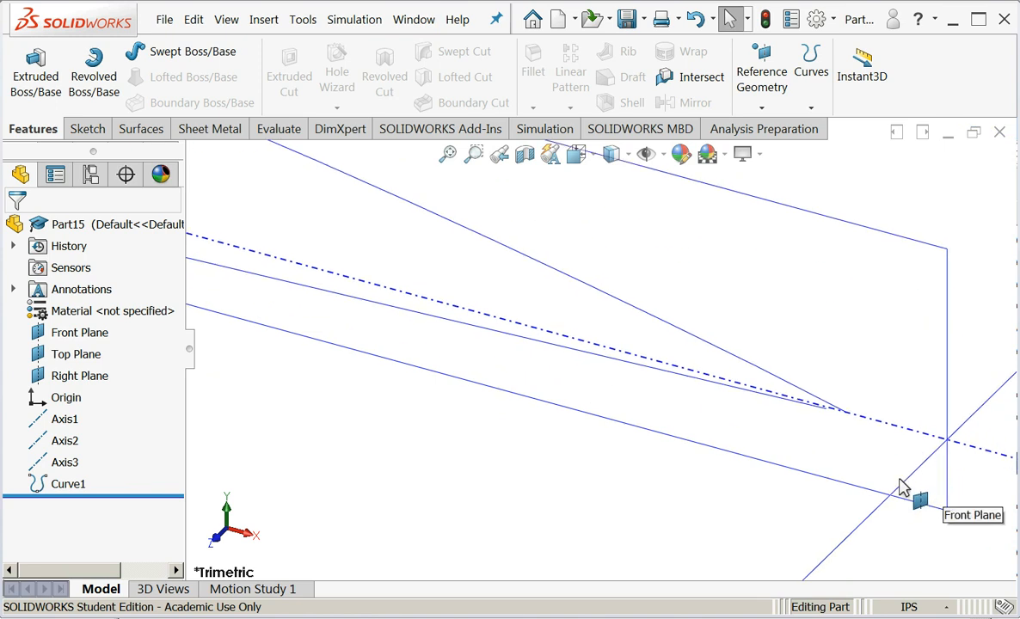
pyautogui.scroll(-5, 783, 406)
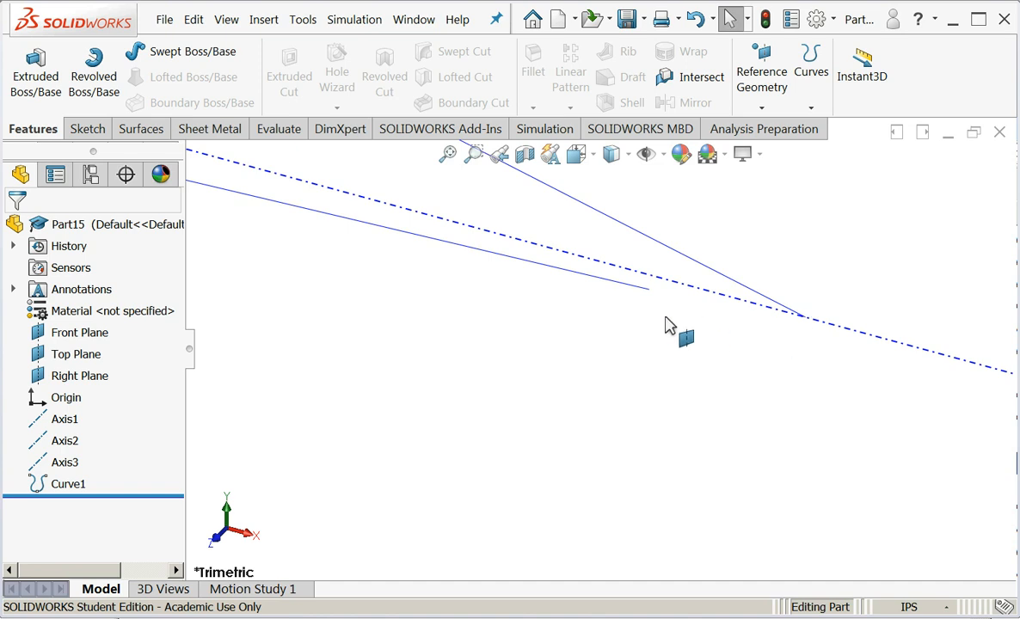
pyautogui.scroll(2, 674, 350)
pyautogui.scroll(3, 675, 353)
pyautogui.scroll(3, 421, 331)
pyautogui.scroll(2, 411, 316)
pyautogui.scroll(-6, 414, 291)
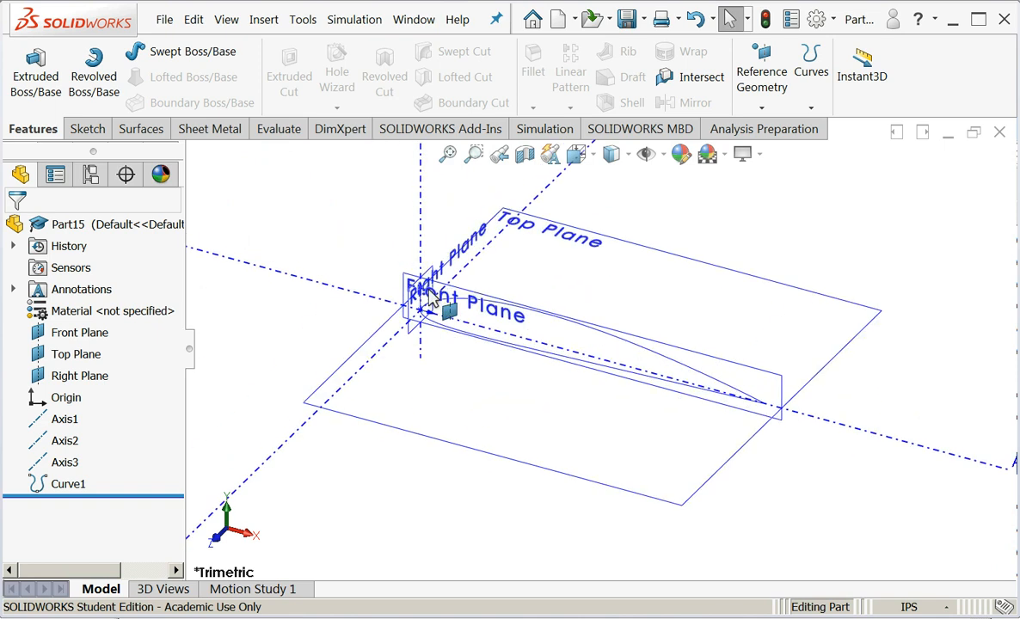
pyautogui.scroll(2, 778, 451)
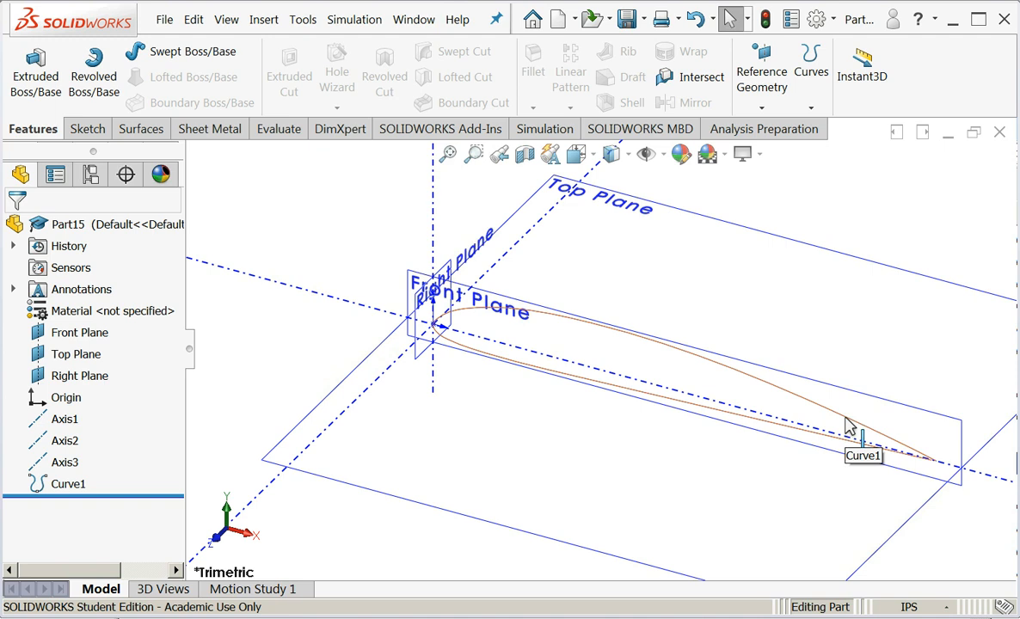
# Step: Start a sketch on the Front Plane and orient the view to show the whole airfoil curve at an angle
pyautogui.rightClick(904, 414)
pyautogui.click(943, 378)
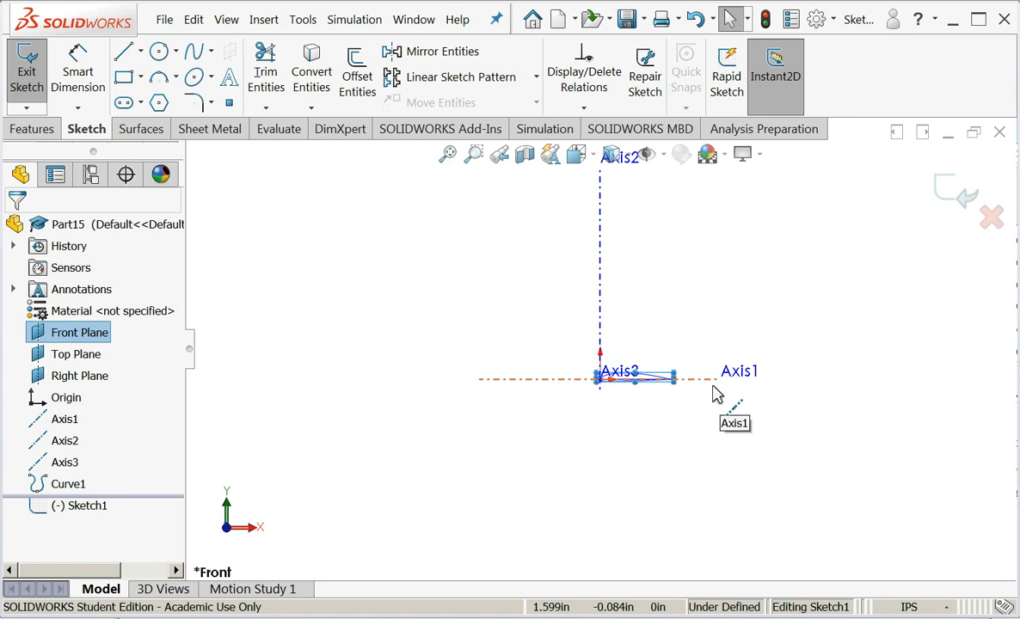
pyautogui.moveTo(724, 386)
pyautogui.mouseDown(button='middle')
pyautogui.moveTo(658, 546)
pyautogui.moveTo(682, 541)
pyautogui.moveTo(699, 469)
pyautogui.mouseUp(button='middle')
pyautogui.scroll(-4, 699, 469)
pyautogui.scroll(-3, 518, 357)
pyautogui.scroll(-2, 518, 357)
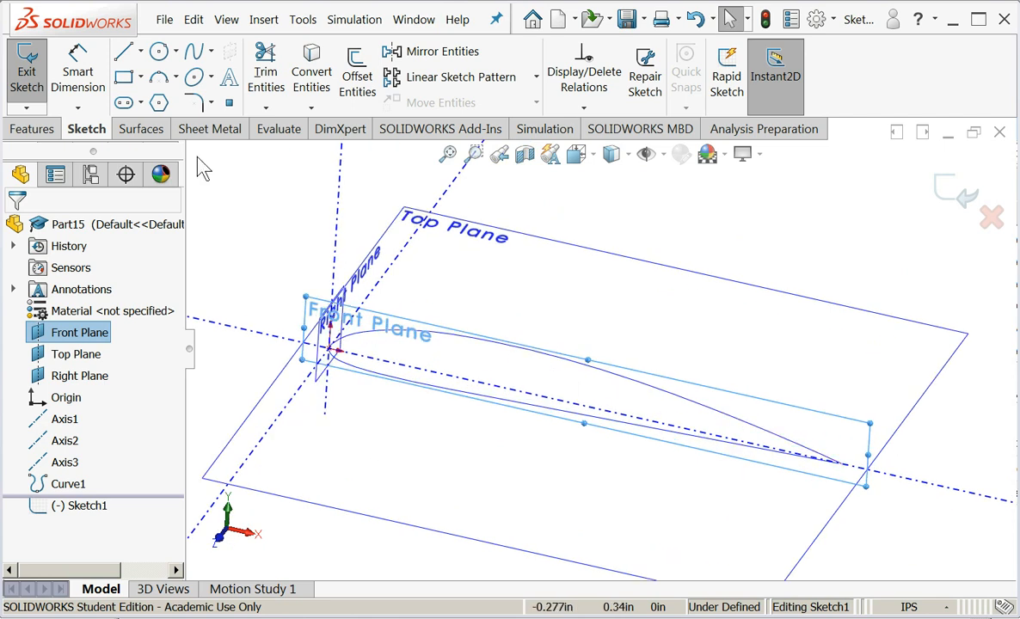
# Step: Convert the imported airfoil curve into a sketch entity with Convert Entities
pyautogui.click(307, 82)
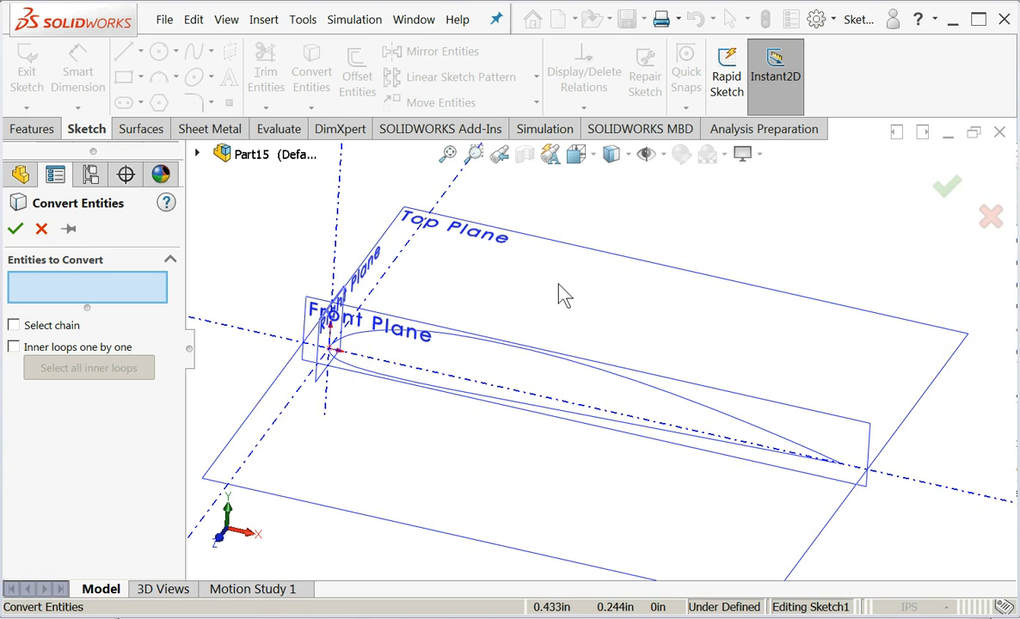
pyautogui.click(673, 411)
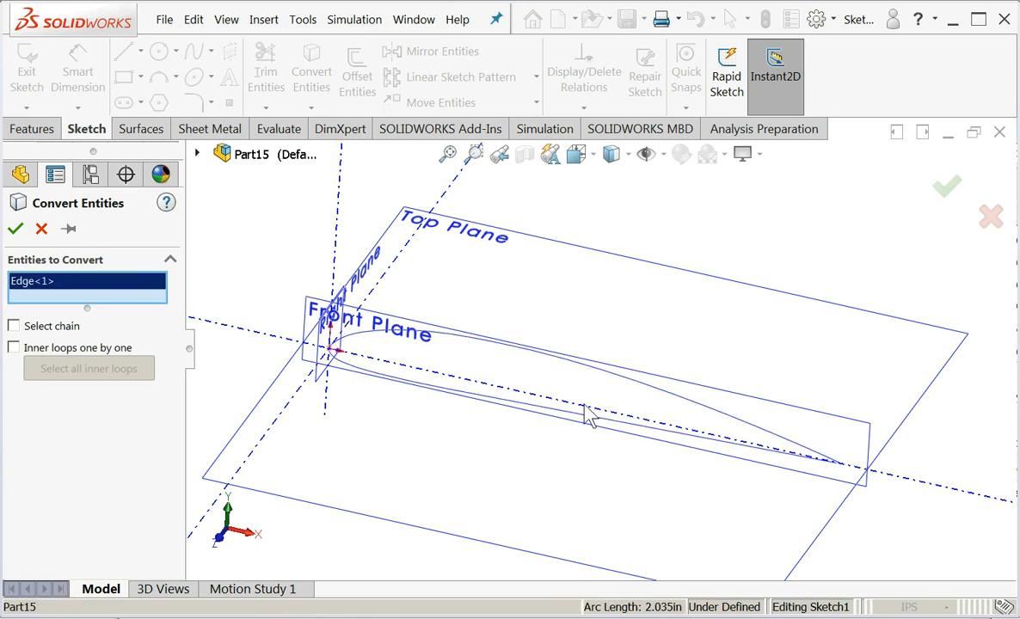
pyautogui.click(15, 229)
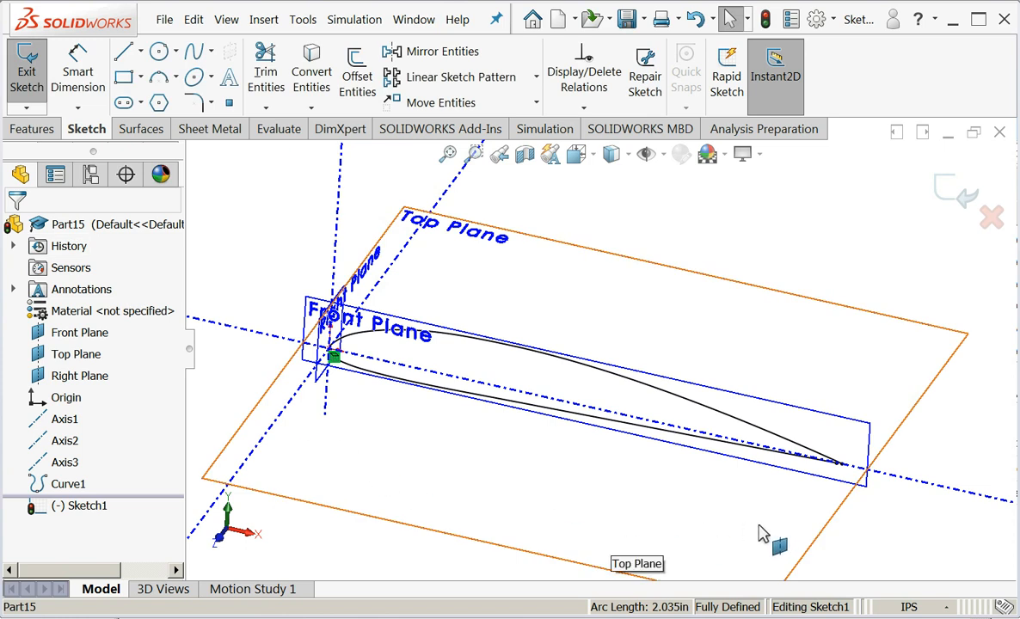
# Step: Close the airfoil's trailing-edge gap with a line from the lower curve's open end to the trailing-edge tip
pyautogui.scroll(-5, 838, 478)
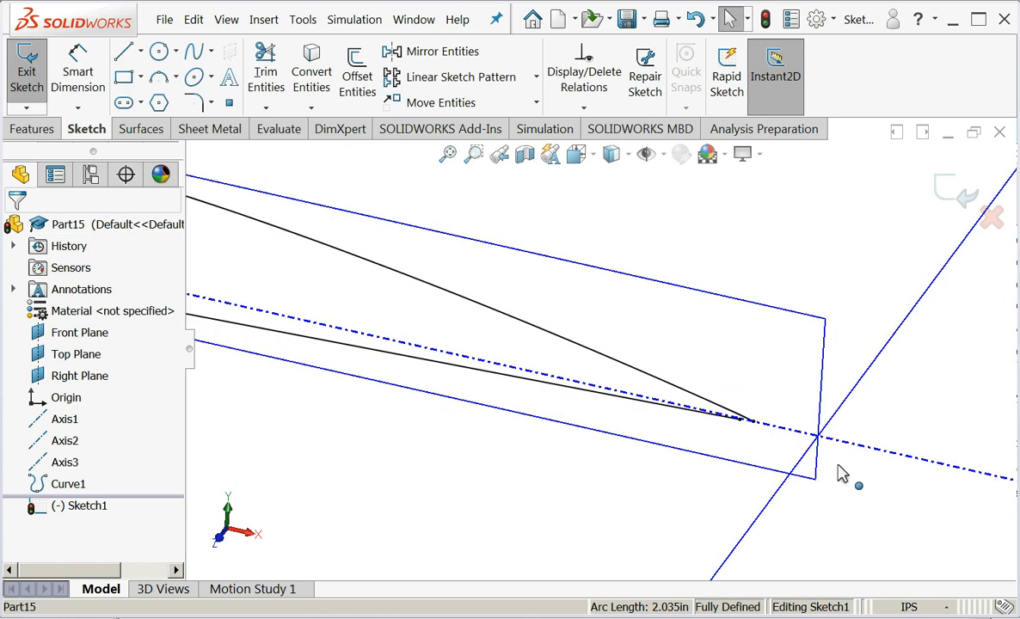
pyautogui.scroll(-8, 720, 407)
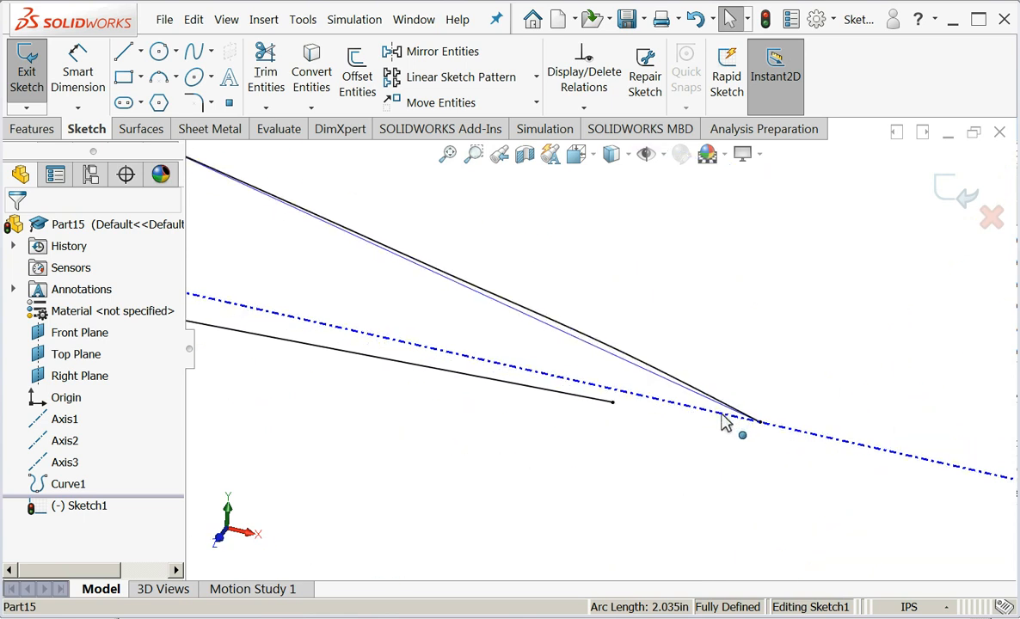
pyautogui.click(123, 50)
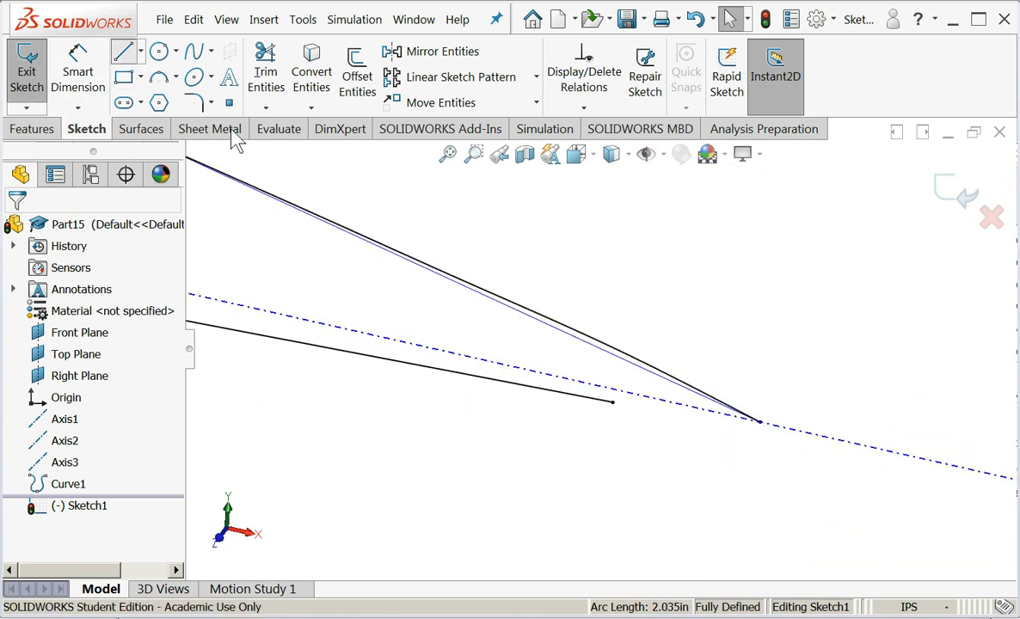
pyautogui.click(612, 401)
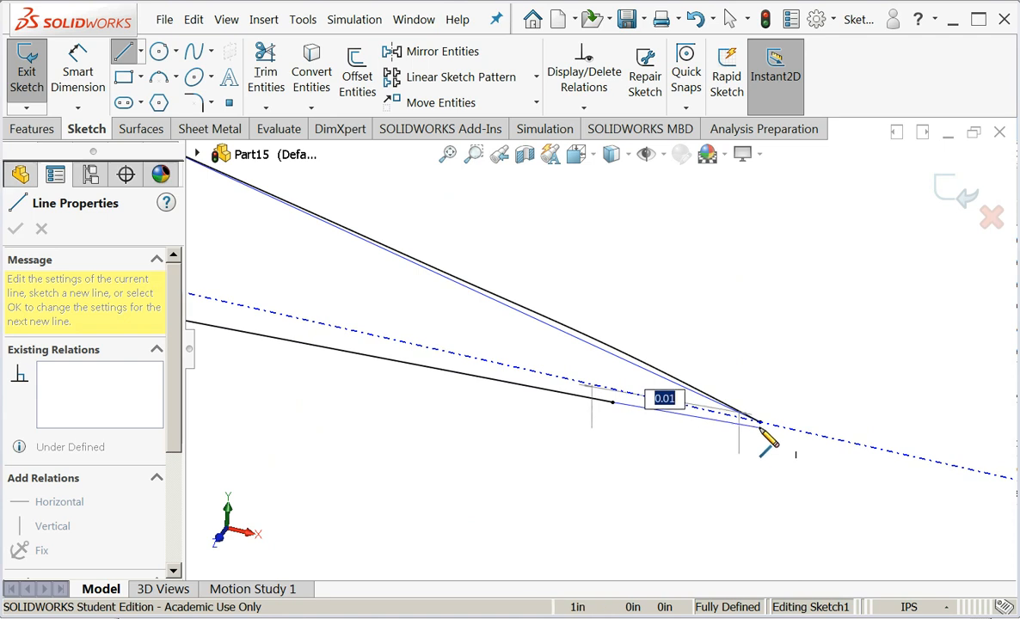
pyautogui.click(760, 422)
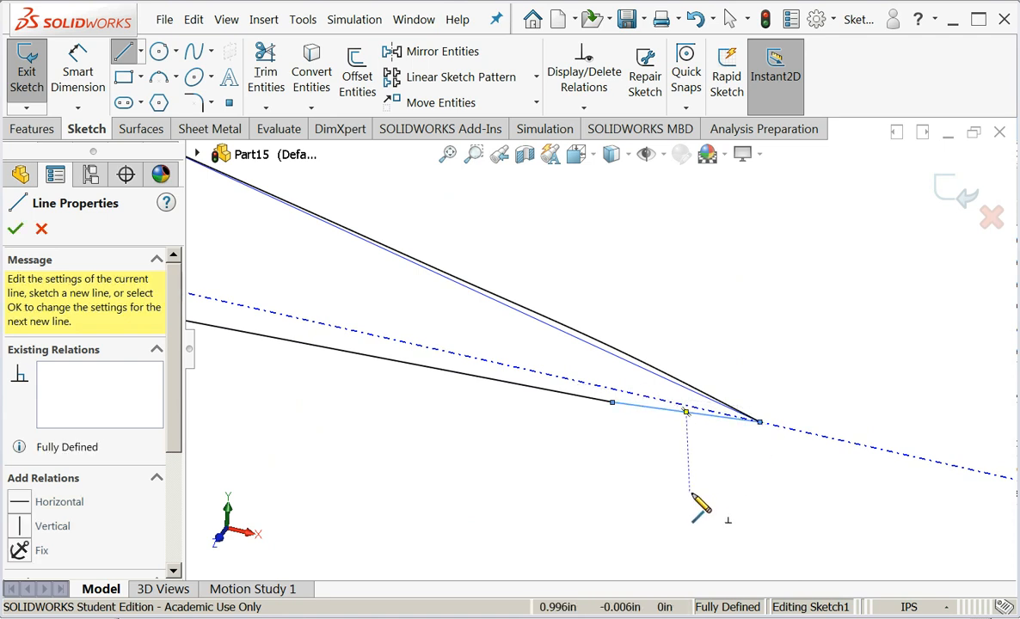
pyautogui.press('Escape')
# Step: Start Scale Entities and select the airfoil spline and the short trailing-edge line as the entities to scale
pyautogui.moveTo(693, 505)
pyautogui.mouseDown(button='middle')
pyautogui.moveTo(605, 508)
pyautogui.moveTo(644, 510)
pyautogui.moveTo(387, 340)
pyautogui.moveTo(410, 328)
pyautogui.mouseUp(button='middle')
pyautogui.scroll(-2, 346, 298)
pyautogui.scroll(5, 346, 296)
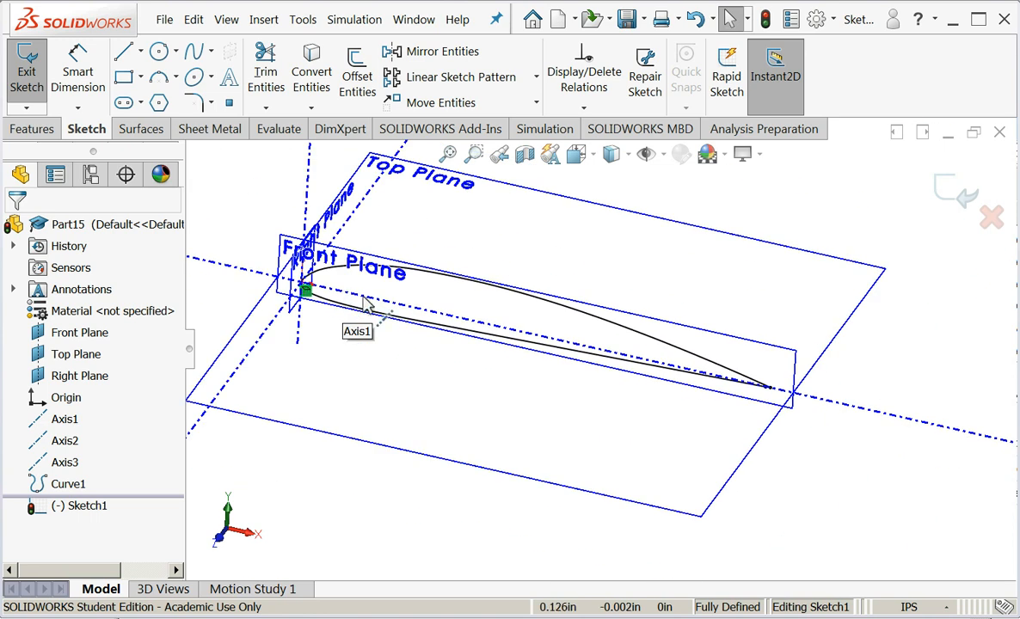
pyautogui.scroll(-3, 444, 290)
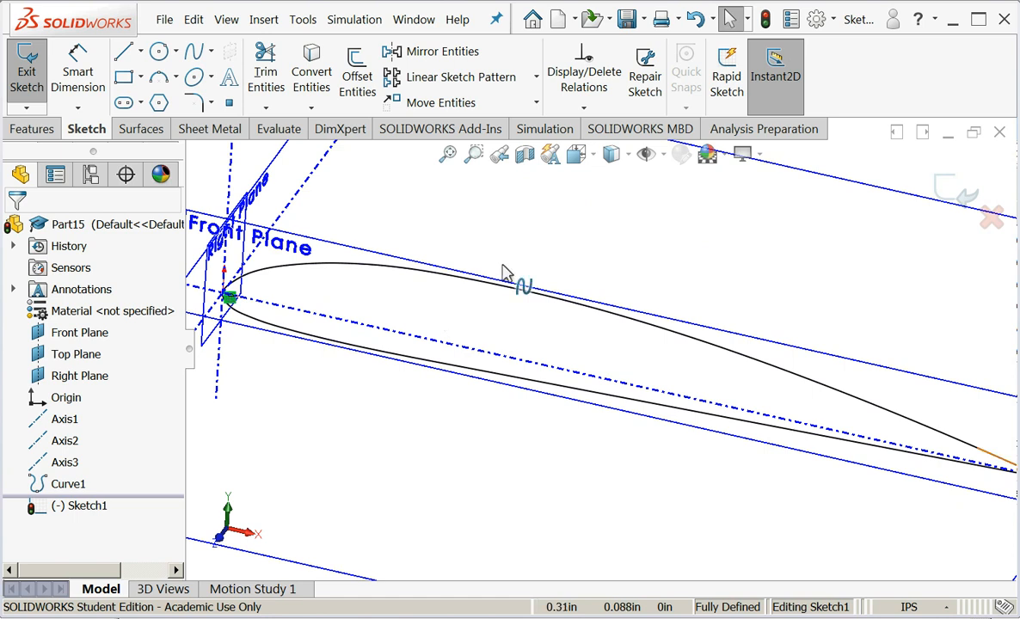
pyautogui.click(537, 105)
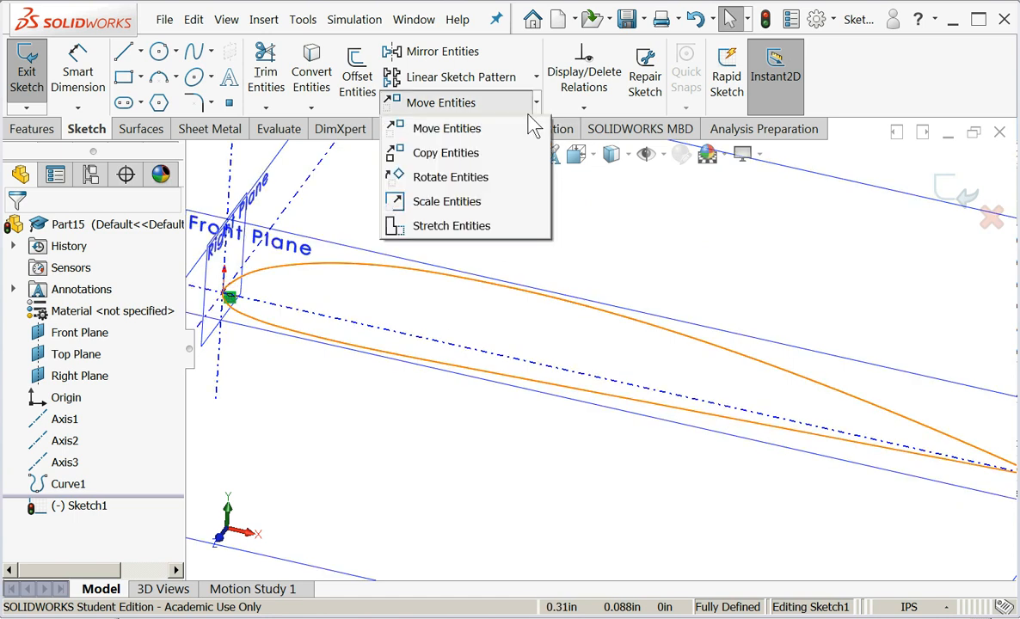
pyautogui.click(455, 200)
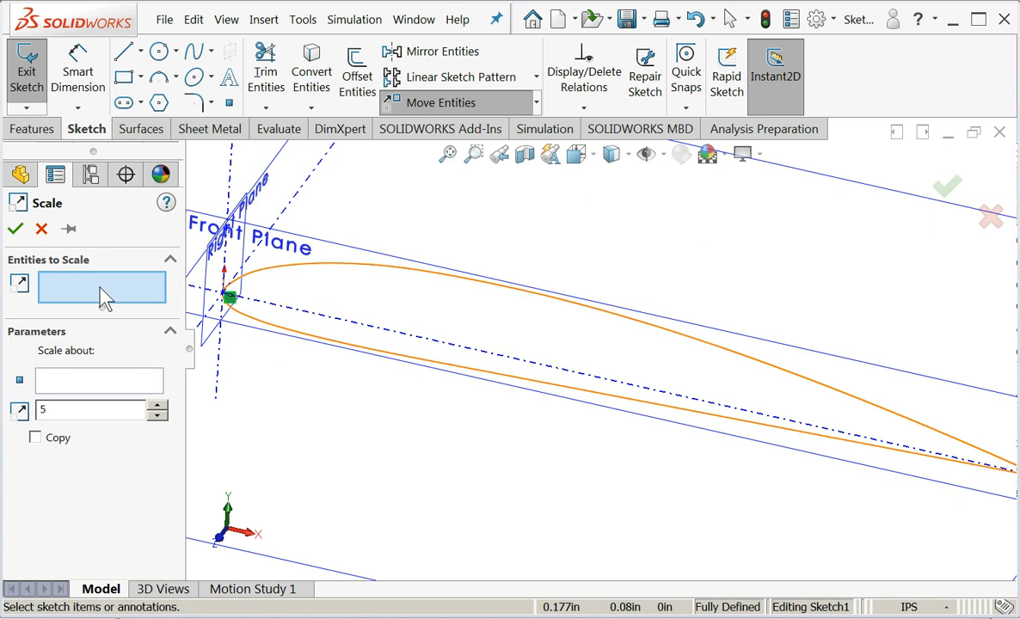
pyautogui.click(247, 315)
pyautogui.moveTo(379, 410); pyautogui.dragTo(767, 423, button='middle')
pyautogui.scroll(-5, 768, 379)
pyautogui.scroll(-3, 765, 372)
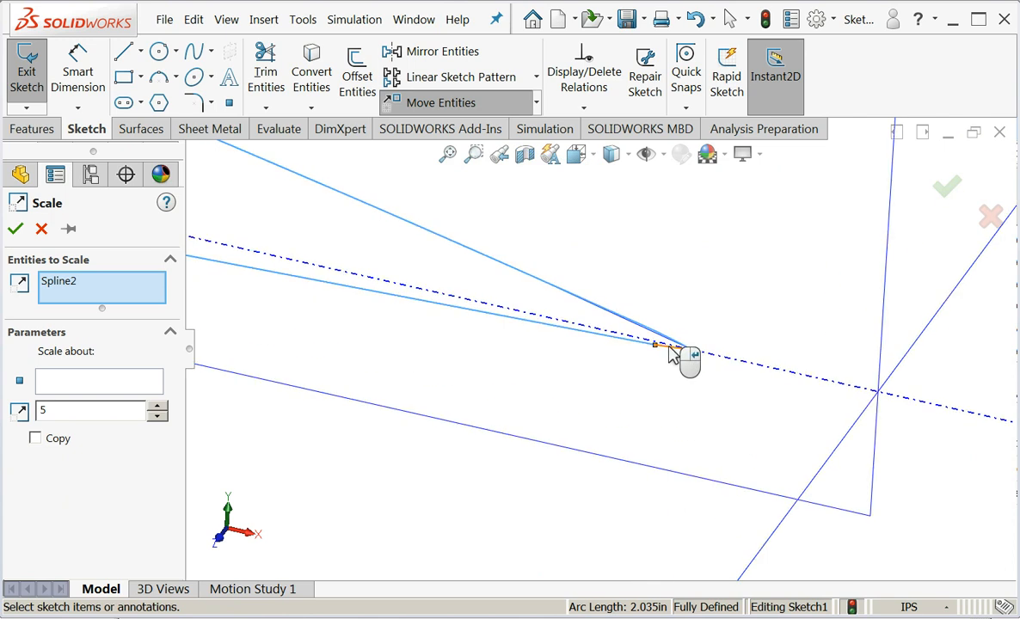
pyautogui.click(669, 349)
pyautogui.scroll(2, 383, 385)
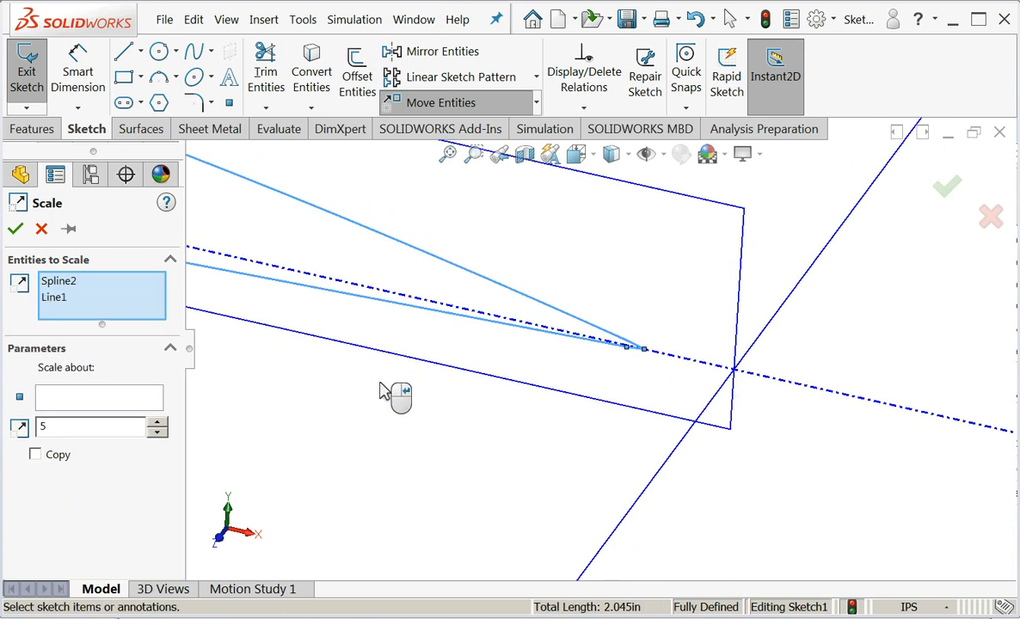
# Step: Scale the selected airfoil spline and trailing-edge line about the origin at the leading edge by a factor of 5, without copying
pyautogui.scroll(5, 351, 367)
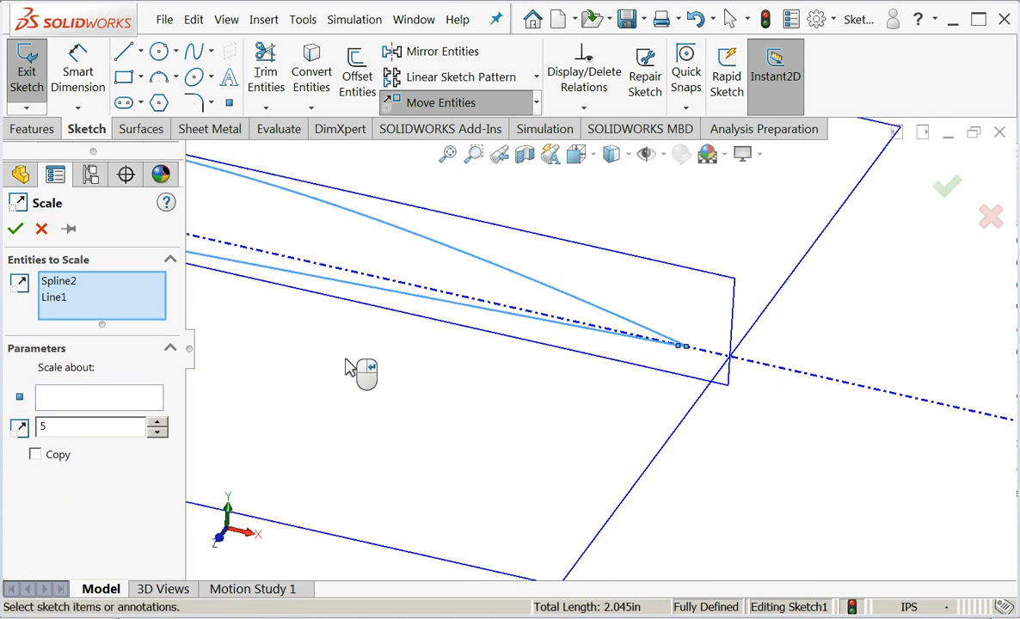
pyautogui.scroll(3, 365, 292)
pyautogui.scroll(-4, 399, 314)
pyautogui.scroll(-5, 399, 314)
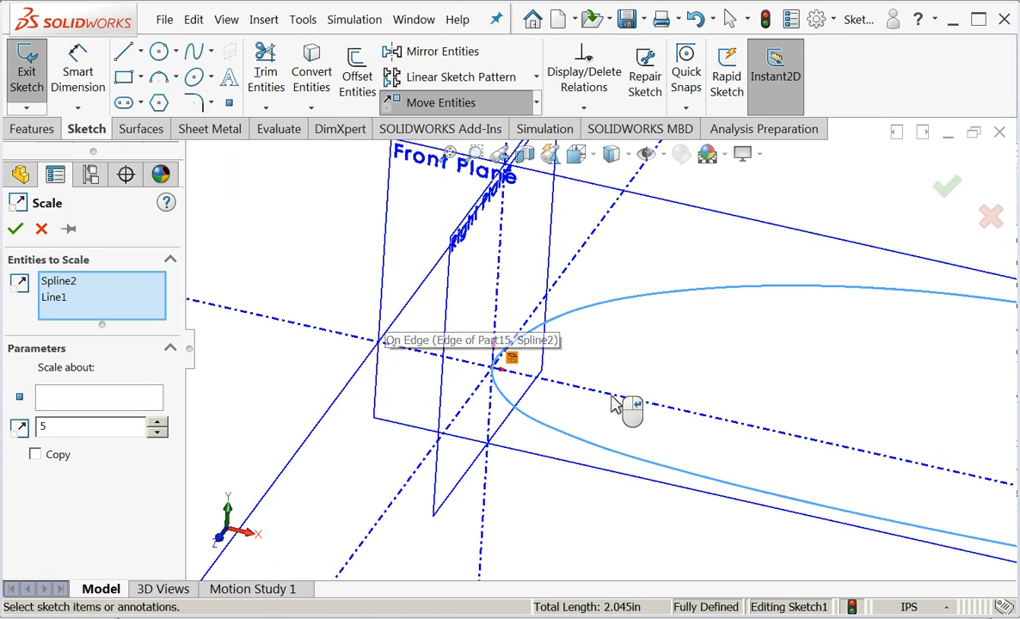
pyautogui.click(112, 396)
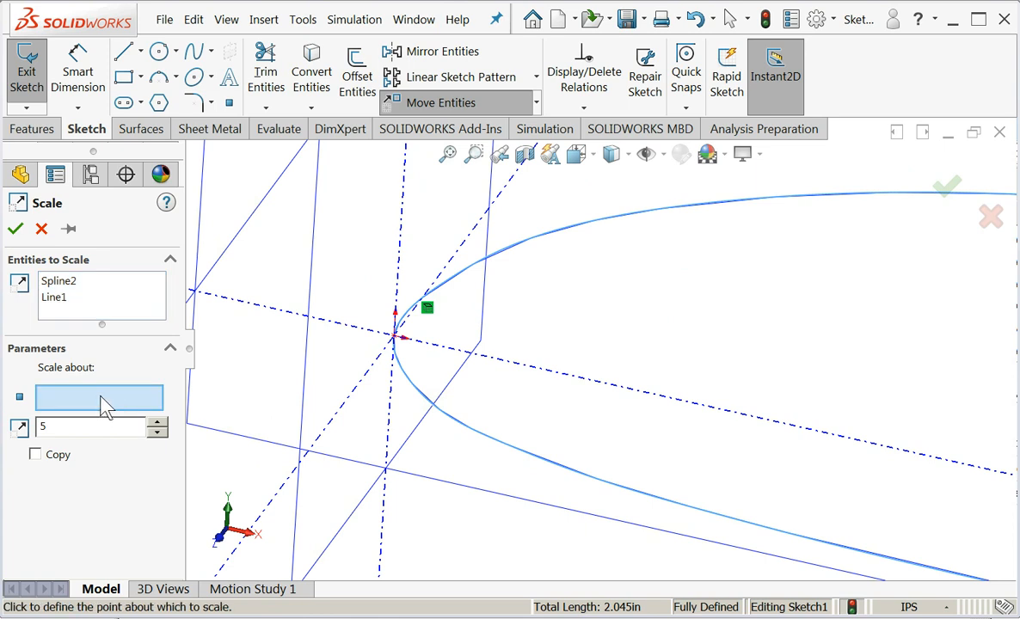
pyautogui.click(393, 337)
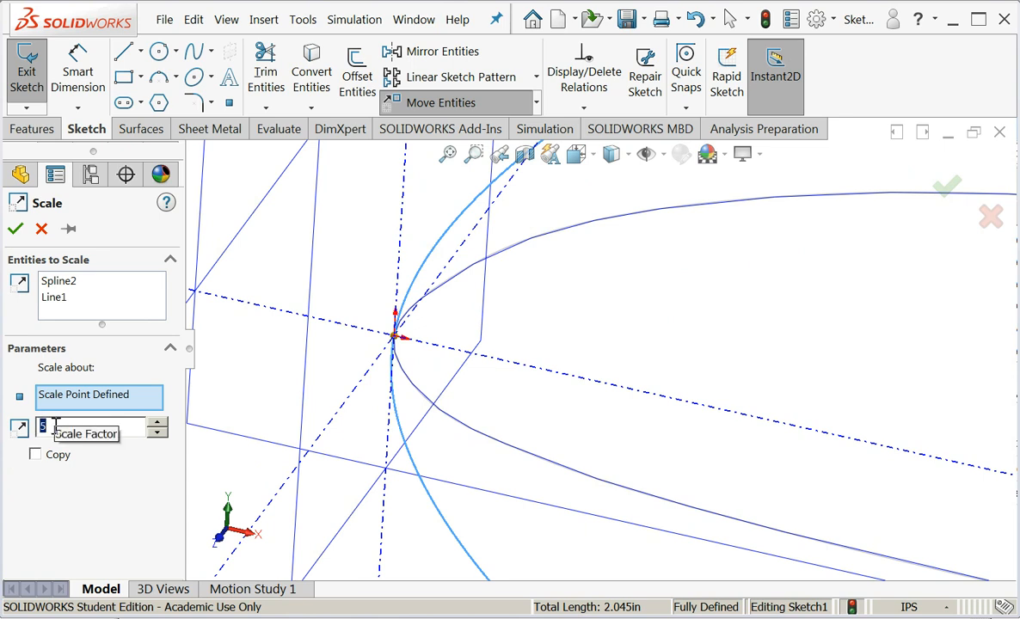
pyautogui.scroll(5, 548, 485)
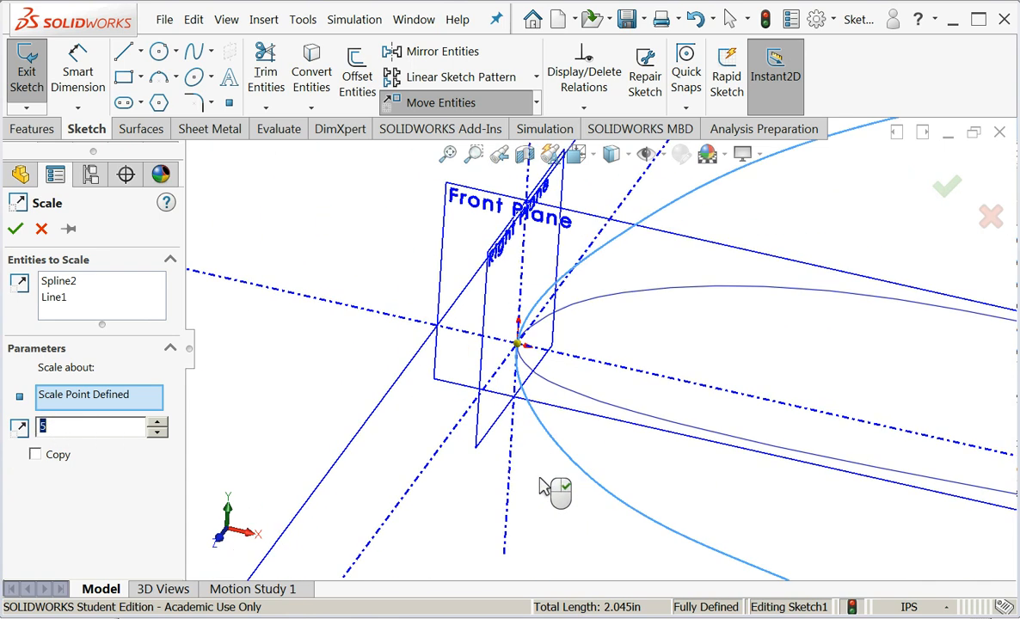
pyautogui.scroll(3, 547, 485)
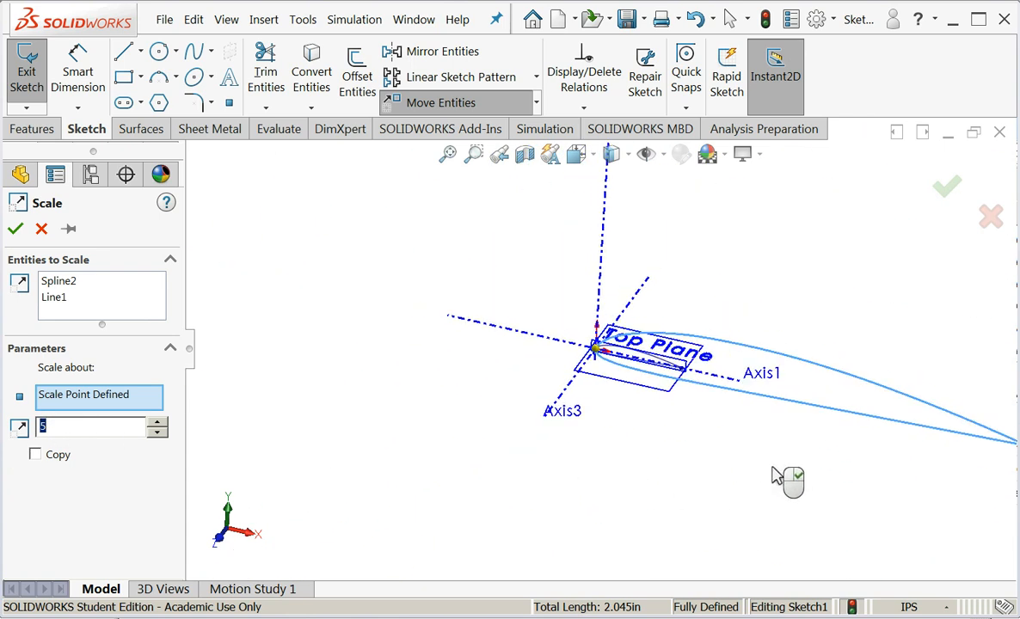
pyautogui.scroll(1, 731, 446)
pyautogui.scroll(-3, 918, 420)
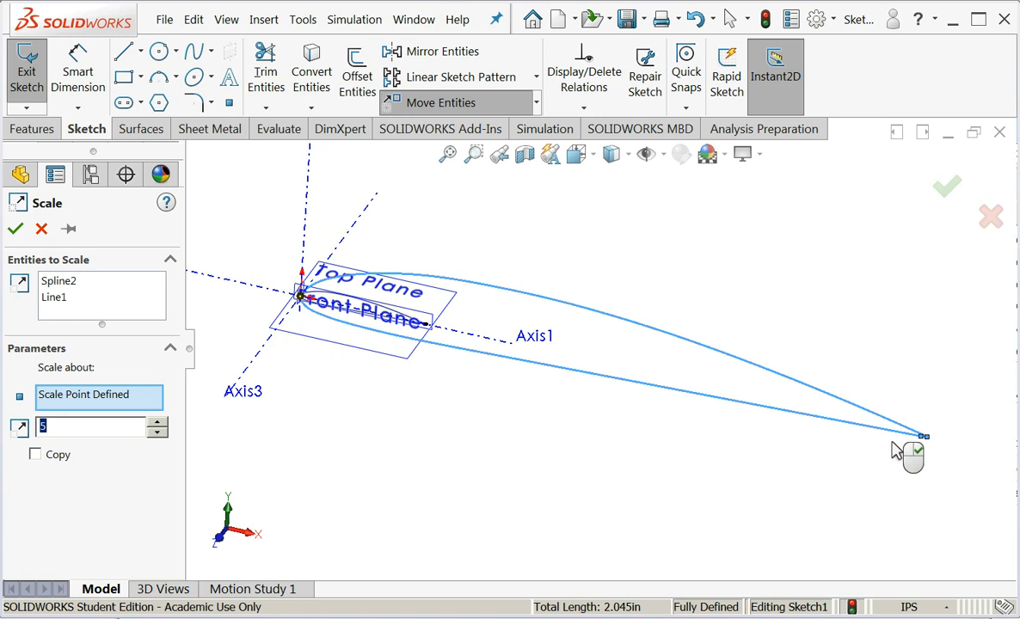
pyautogui.click(15, 230)
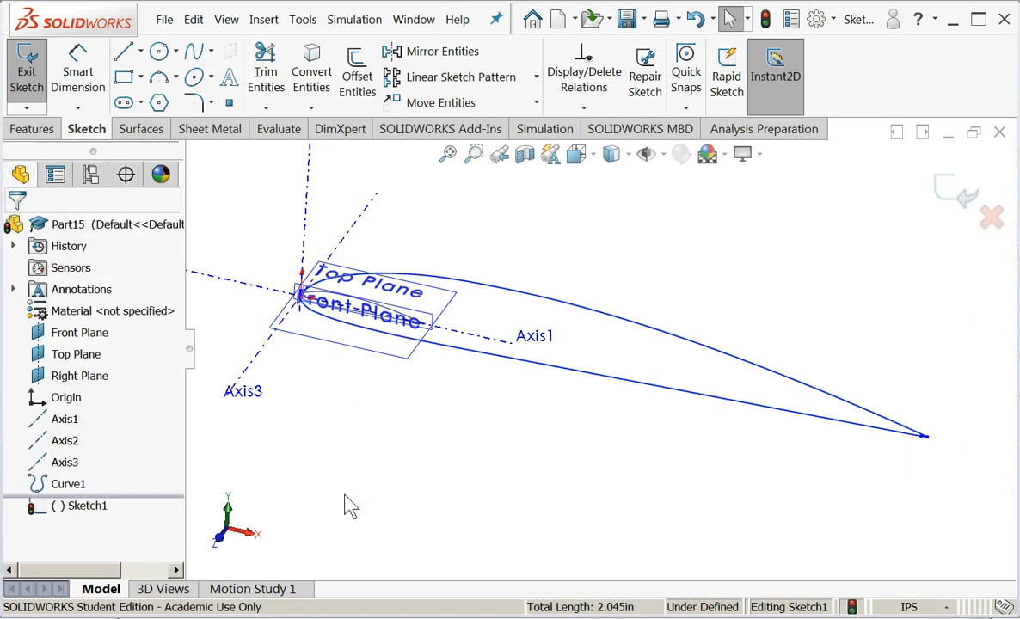
# Step: Exit the airfoil sketch and extrude its closed profile as a blind boss 12 in deep from the sketch plane
pyautogui.click(24, 80)
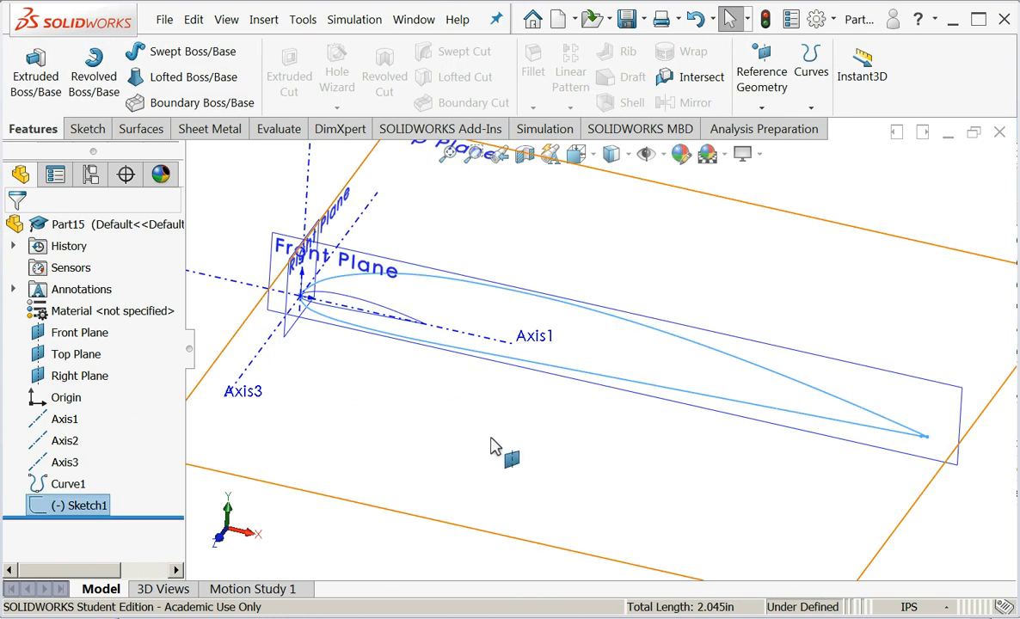
pyautogui.press('f')
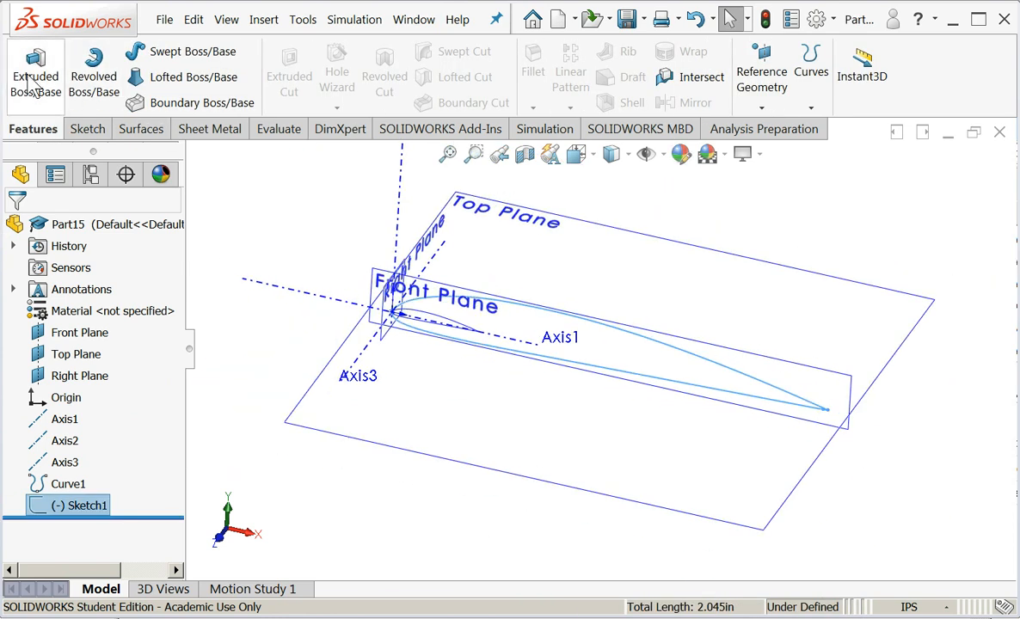
pyautogui.click(26, 78)
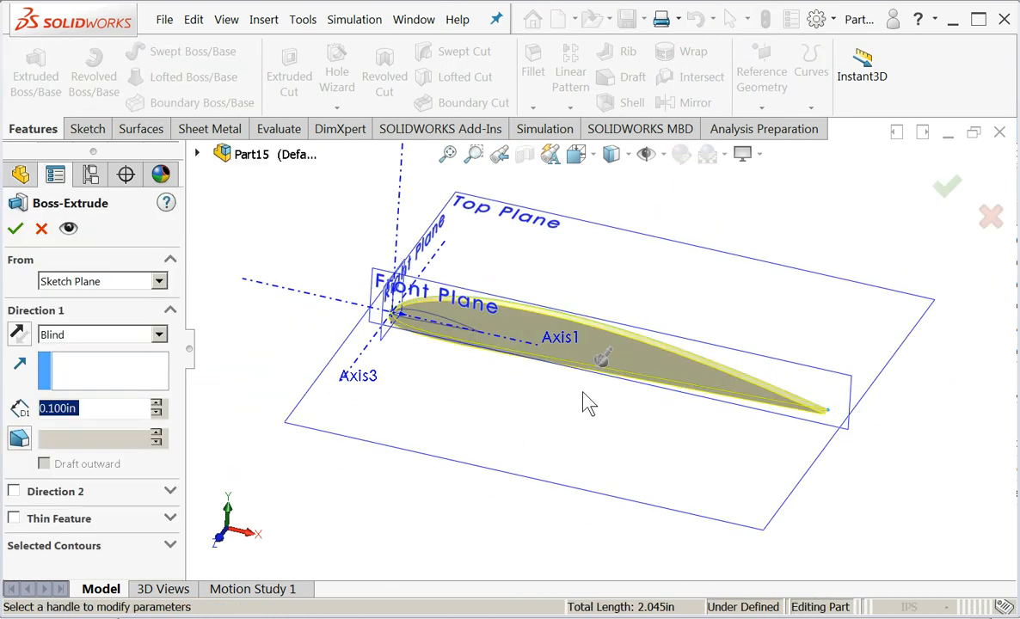
pyautogui.write('12')
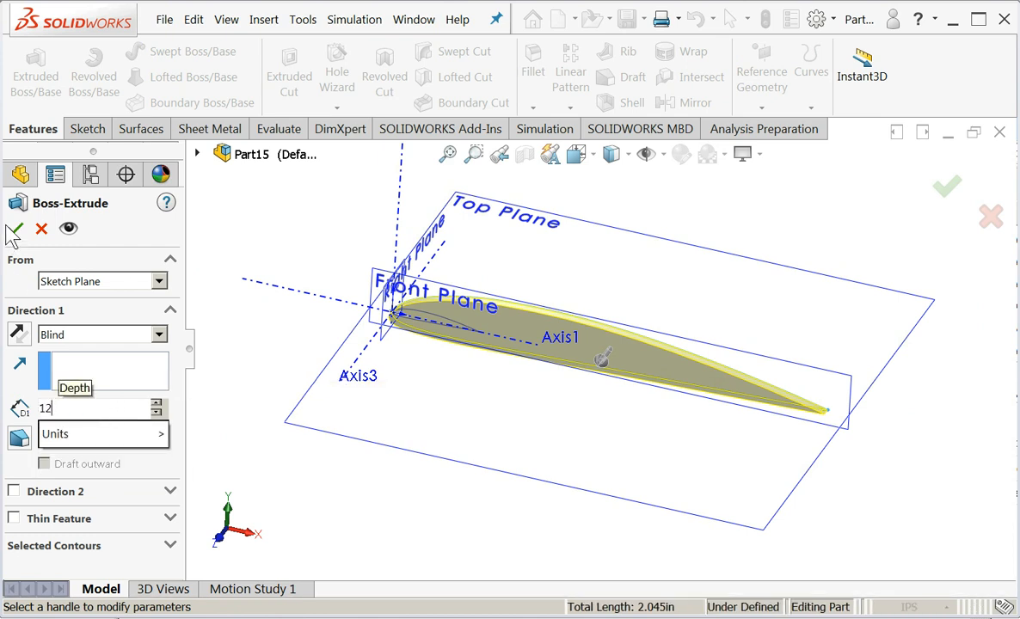
pyautogui.press('Return')
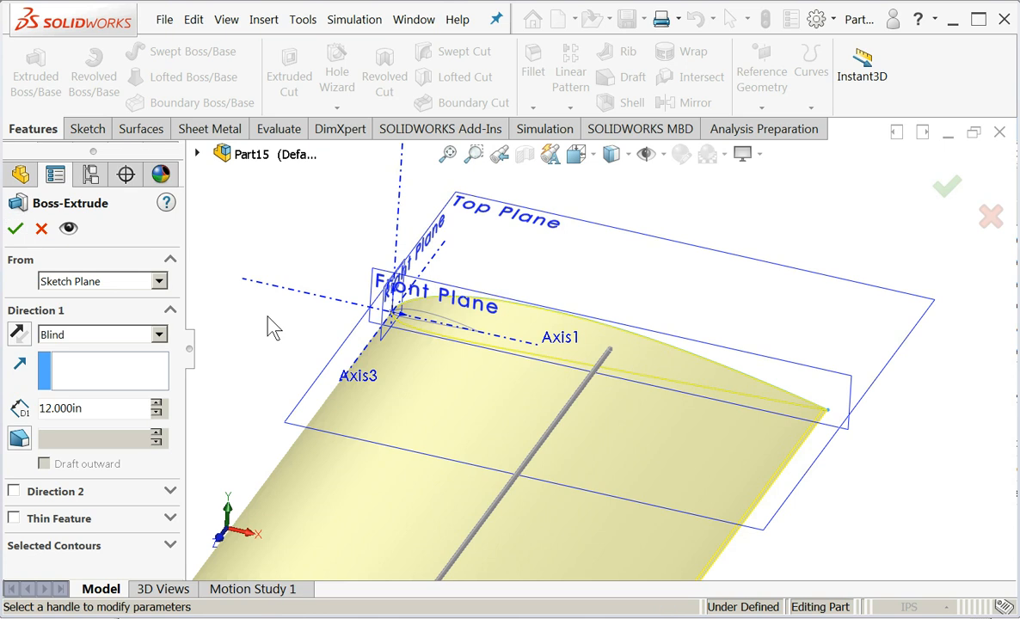
pyautogui.click(15, 227)
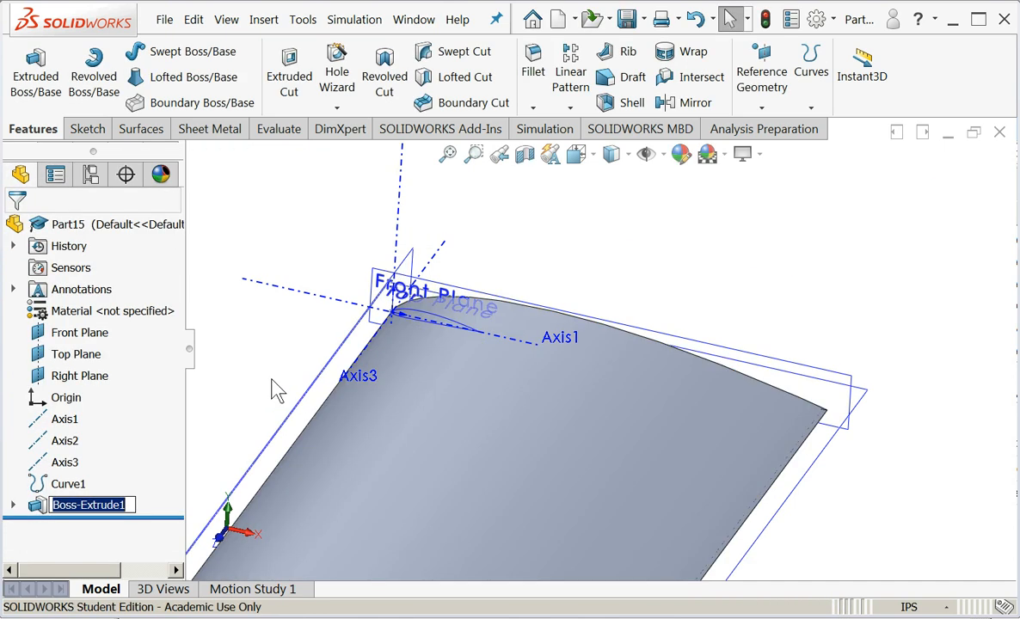
pyautogui.moveTo(277, 377); pyautogui.dragTo(301, 362, button='middle')
pyautogui.scroll(-2, 349, 376)
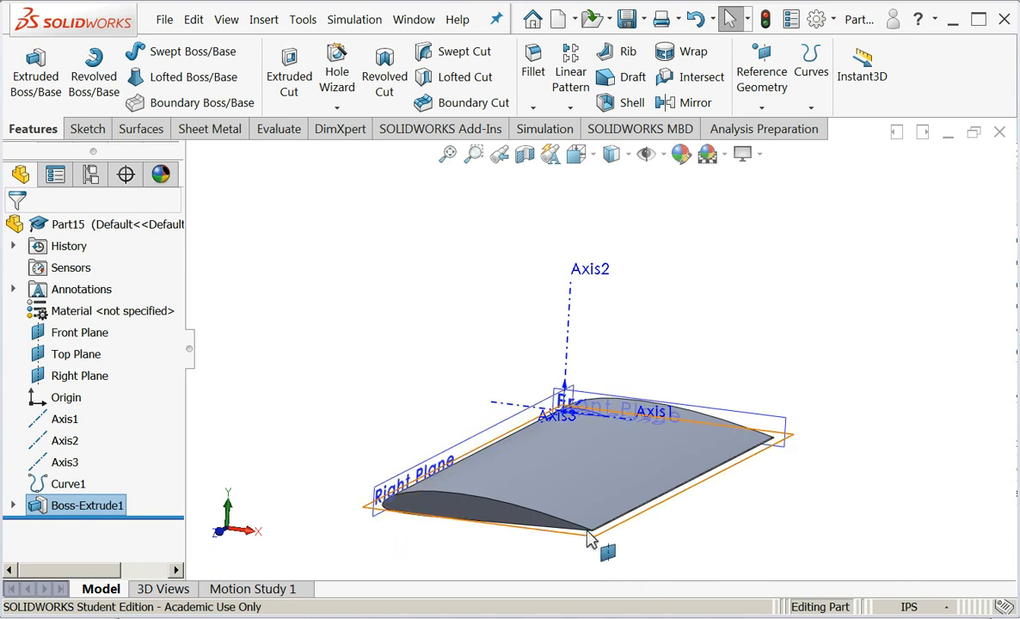
pyautogui.moveTo(747, 521); pyautogui.dragTo(718, 577, button='middle')
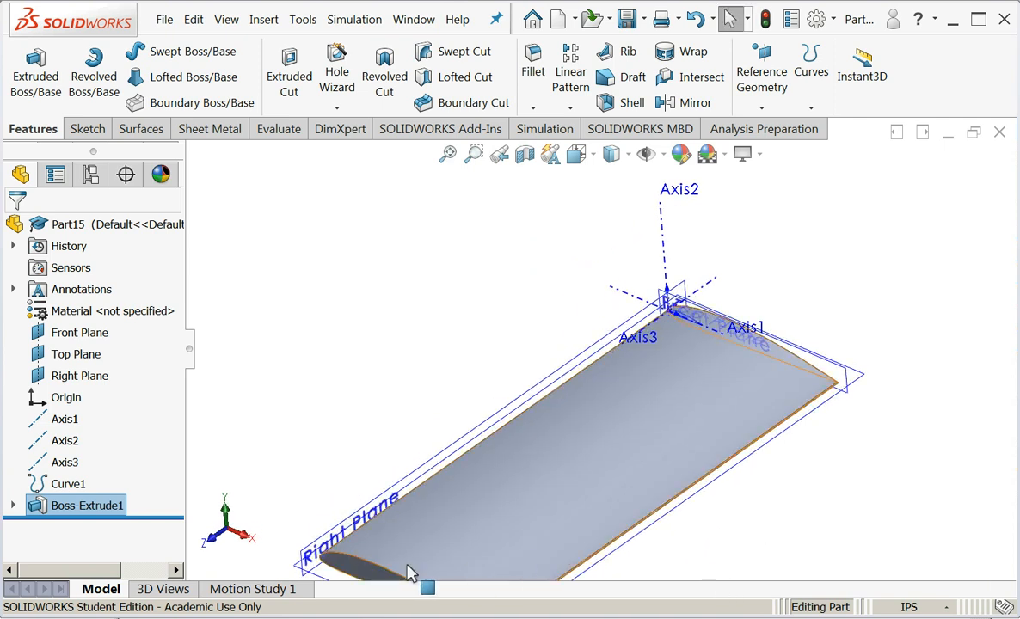